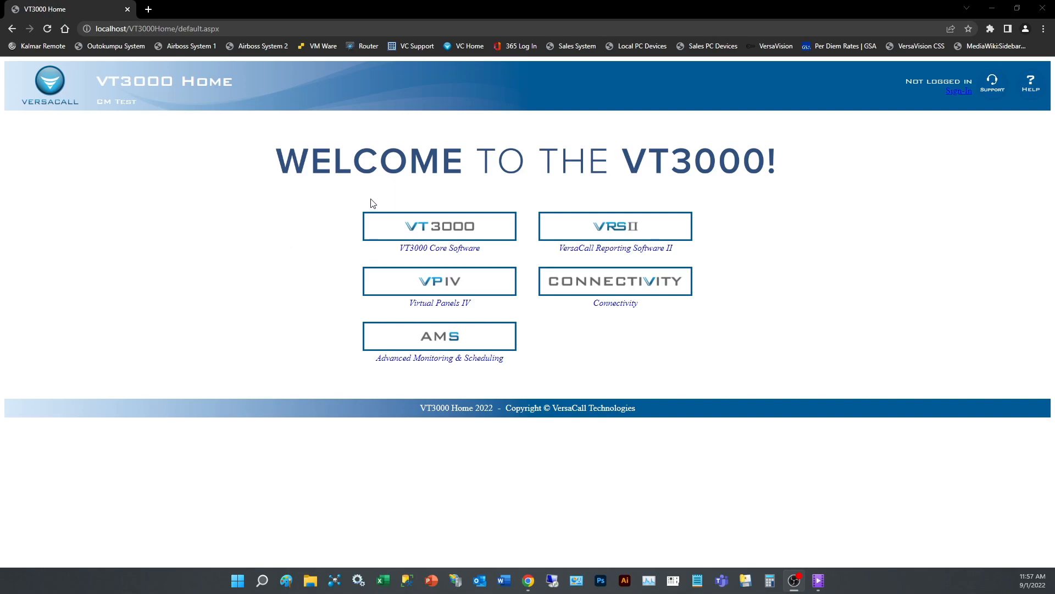
Go to the Routing page under VT3000 Configuration, where the route list is empty.
click(471, 235)
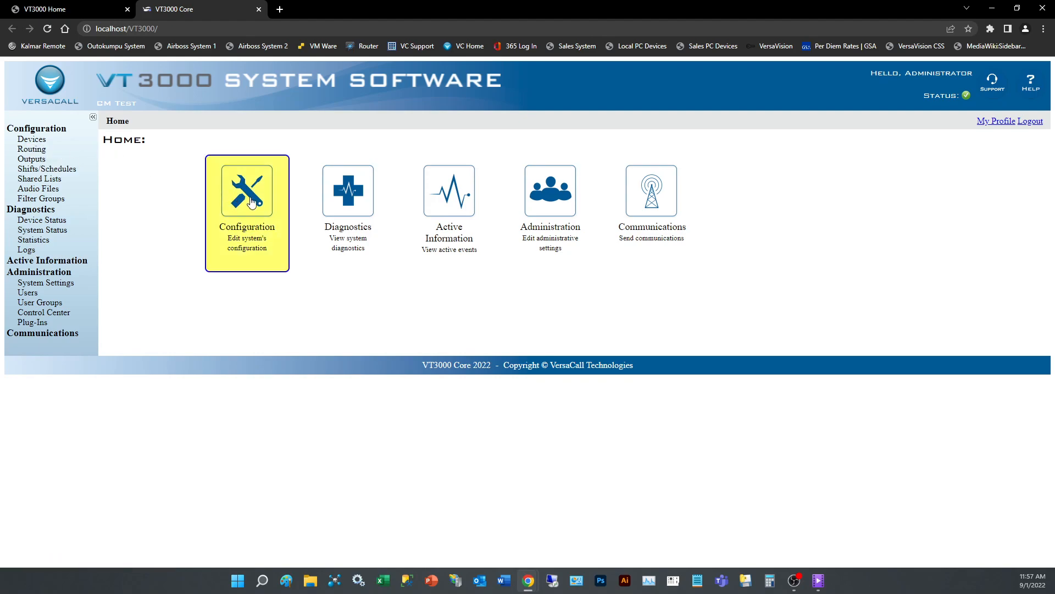
click(263, 213)
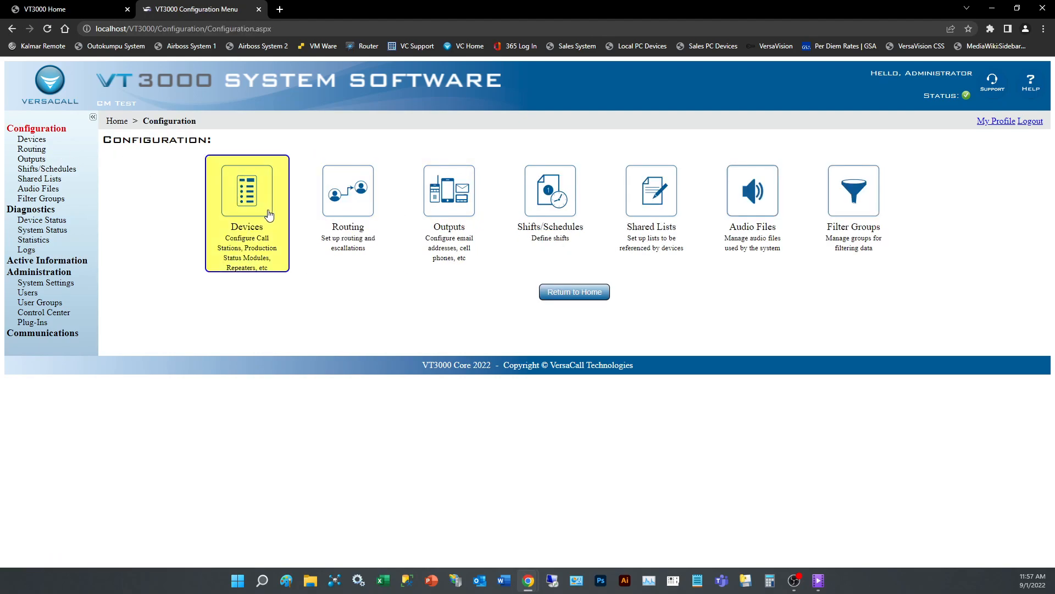
click(331, 215)
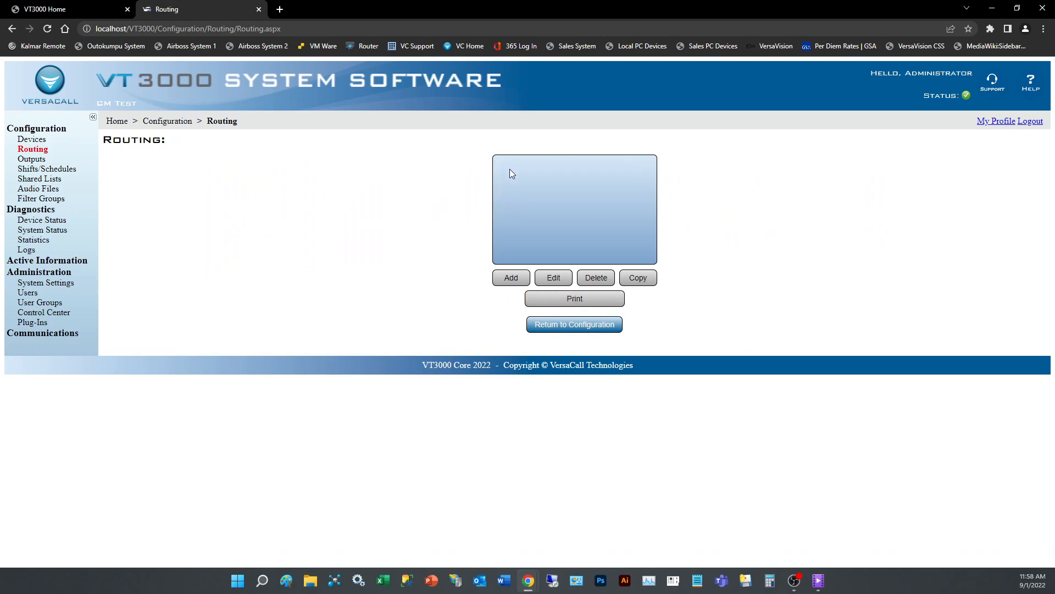
Add a new route named 'Test Route' with Repeat Last Escalation unchecked.
click(514, 278)
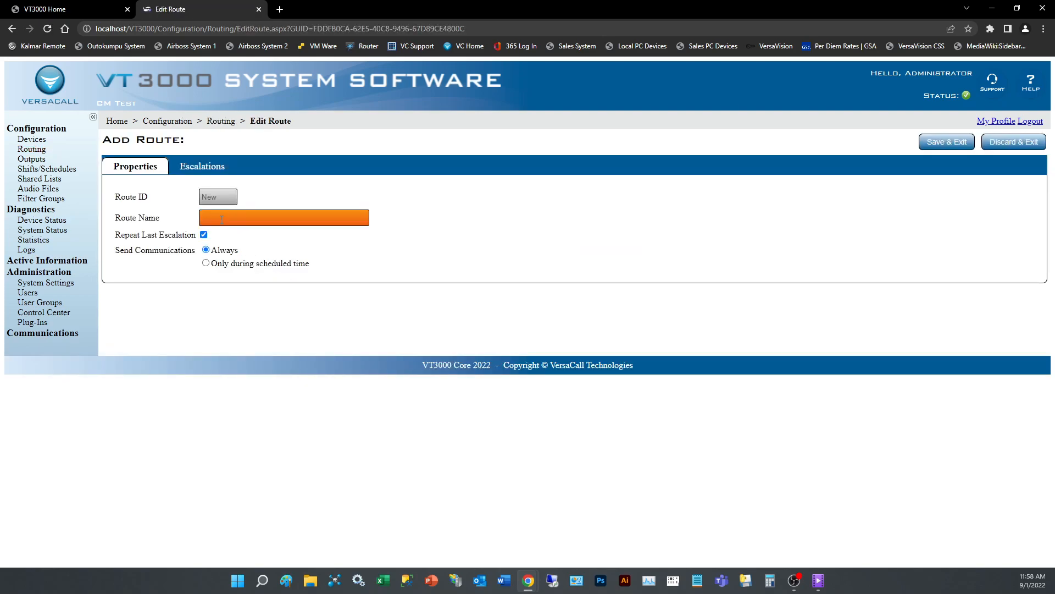
click(225, 219)
text(Test Route)
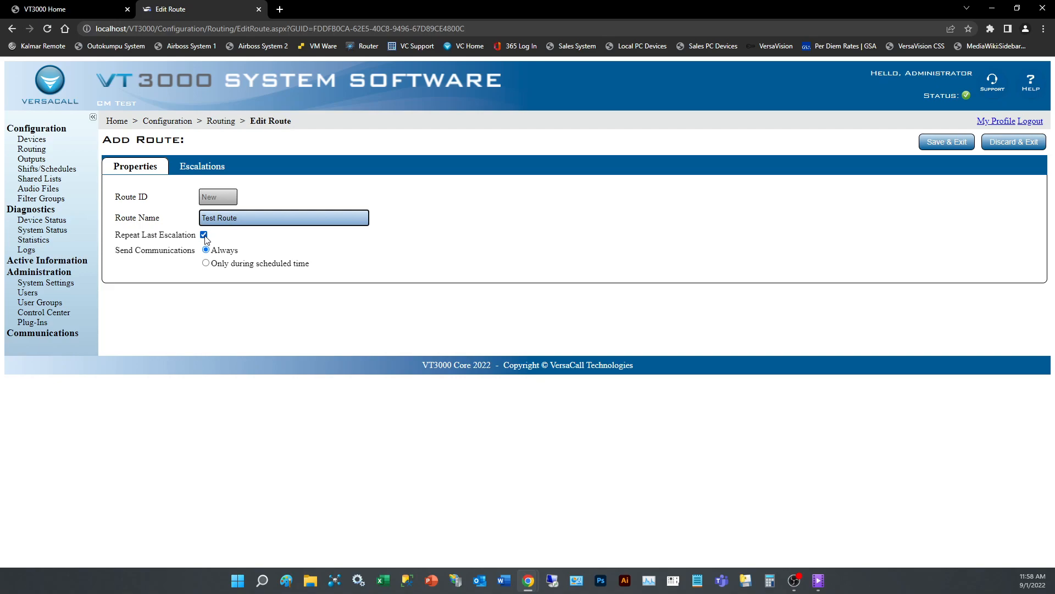
click(204, 235)
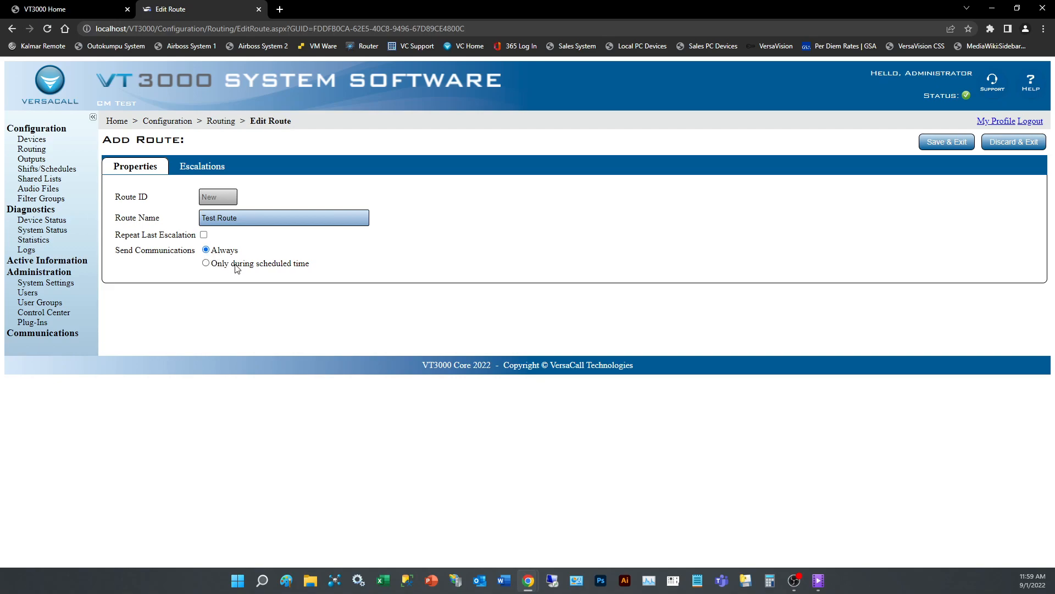
Try 'Only during scheduled time', then revert to Always and re-enable Repeat Last Escalation.
click(207, 264)
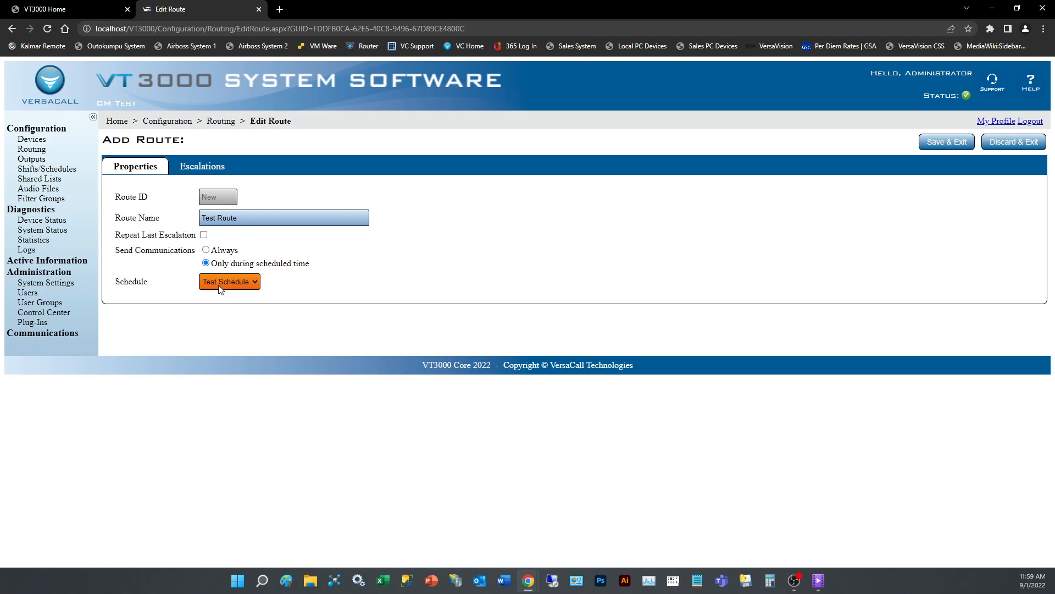
click(206, 251)
click(204, 235)
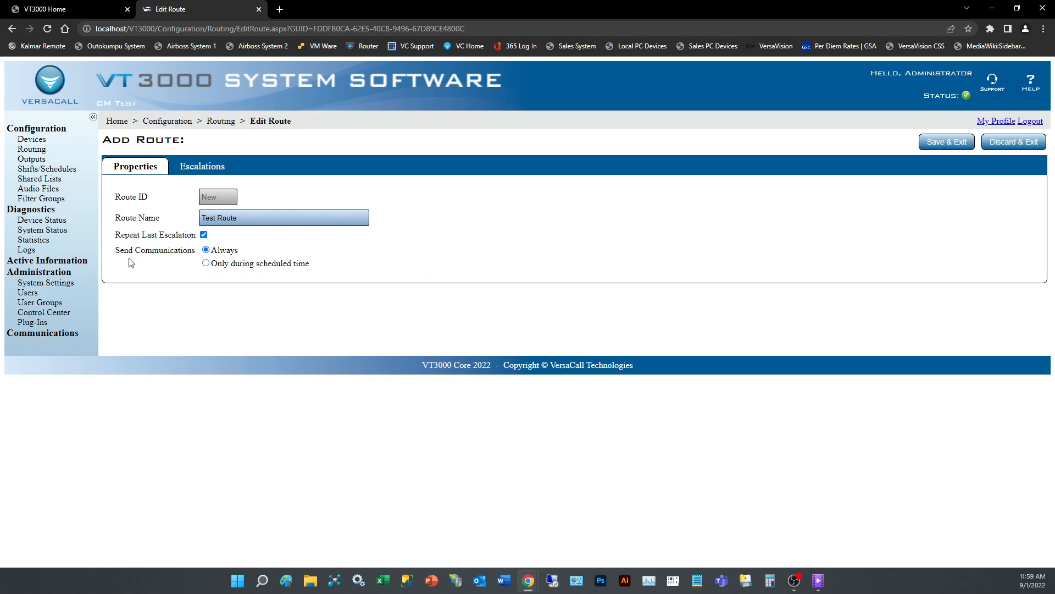
Add an Initial escalation with a 300-second duration under Escalations.
click(195, 168)
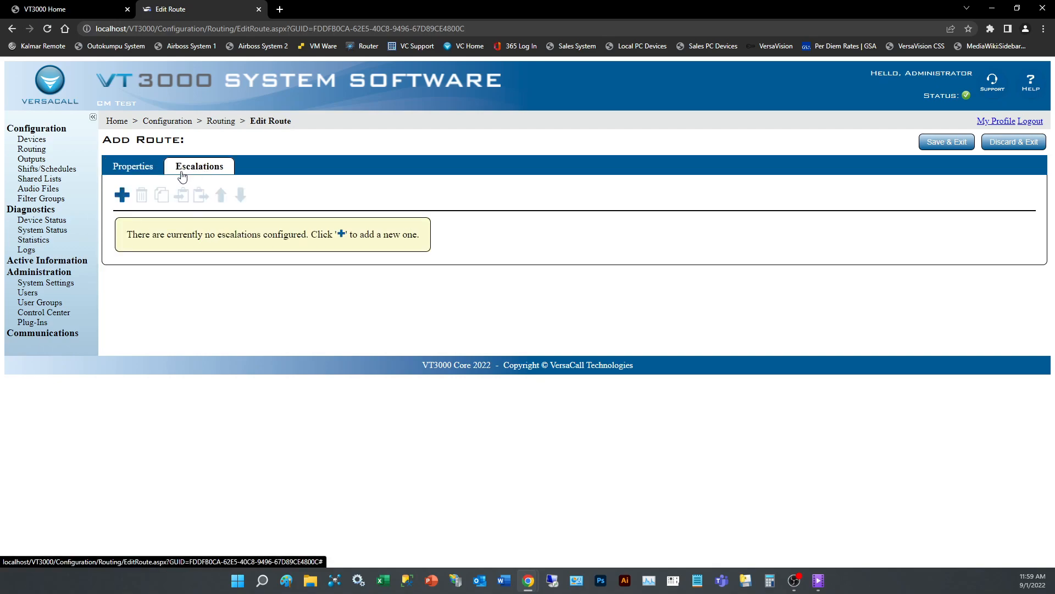
click(122, 196)
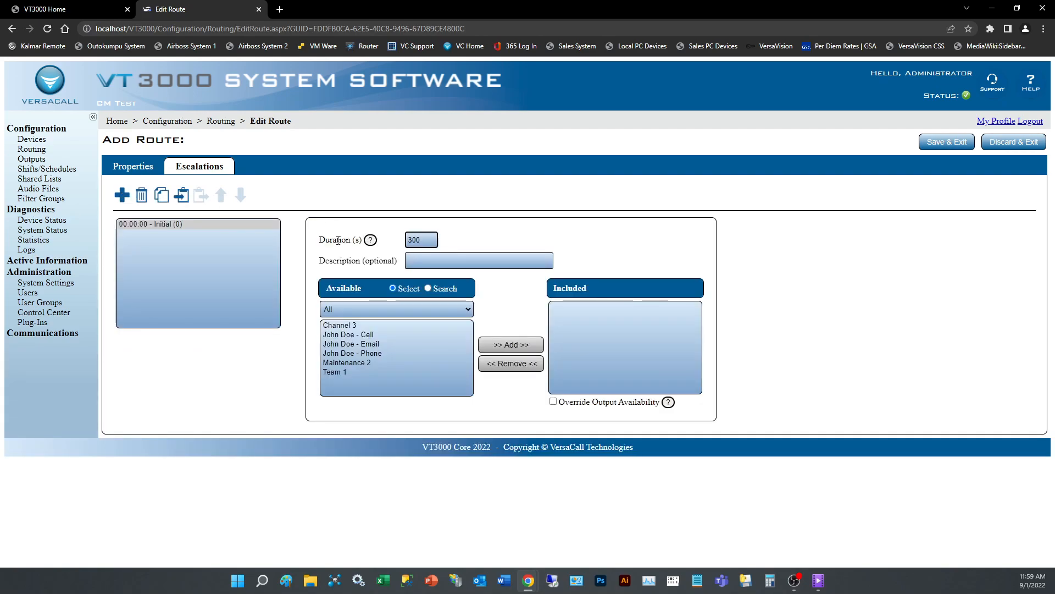
click(416, 239)
click(417, 257)
Try the Available filter's cell phone and email address options, then reset it to All.
click(347, 355)
click(346, 336)
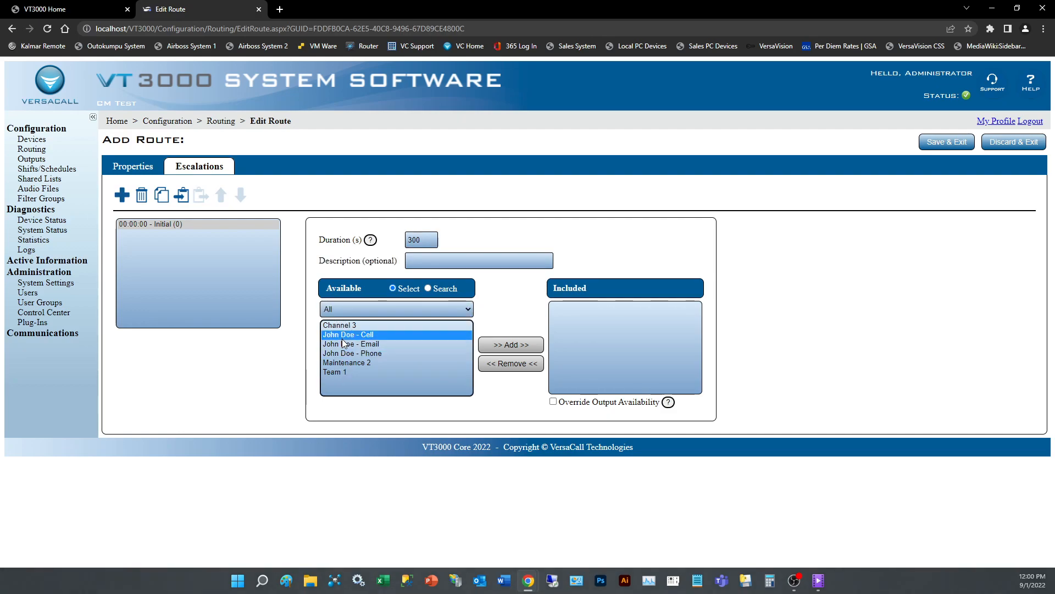
click(390, 311)
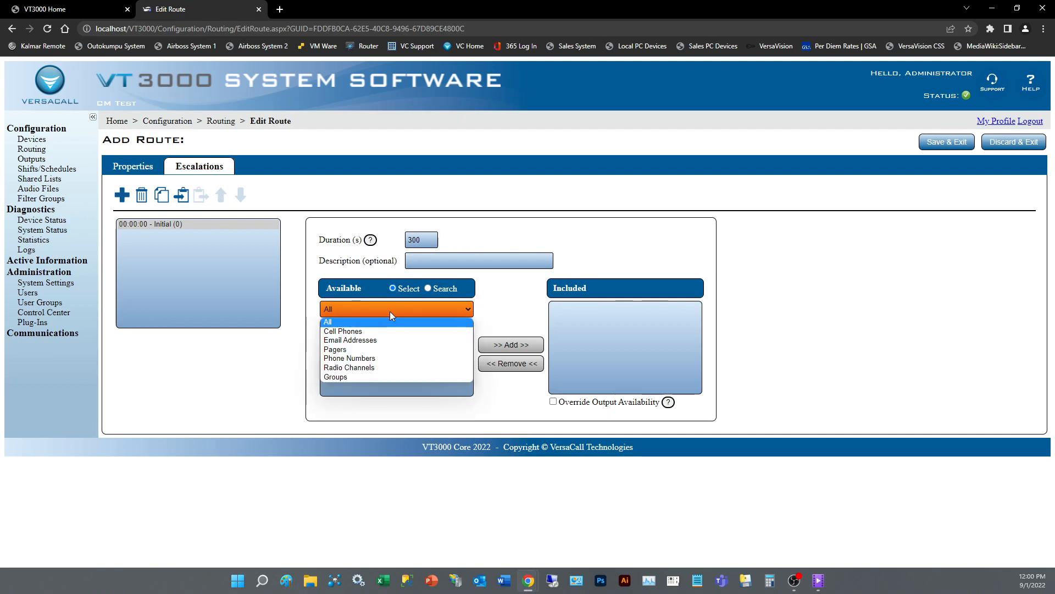
click(352, 332)
click(353, 326)
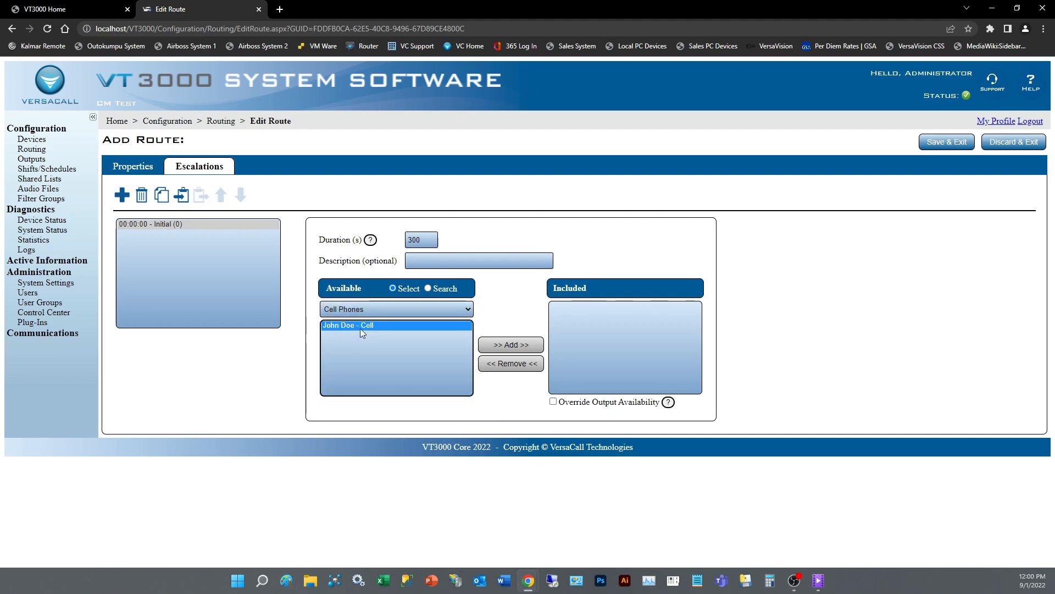
click(421, 311)
click(366, 341)
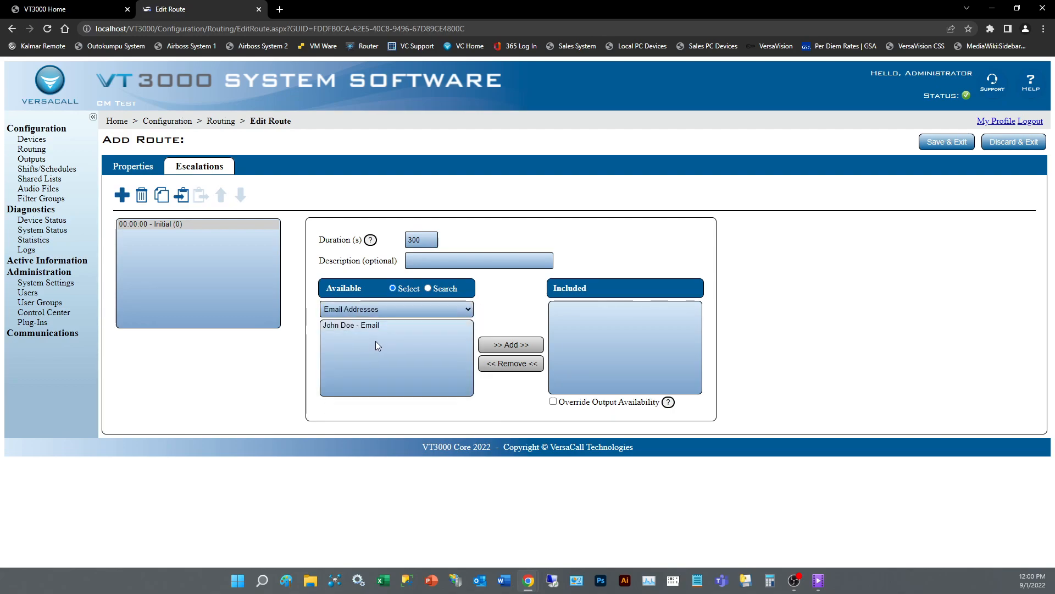
click(431, 311)
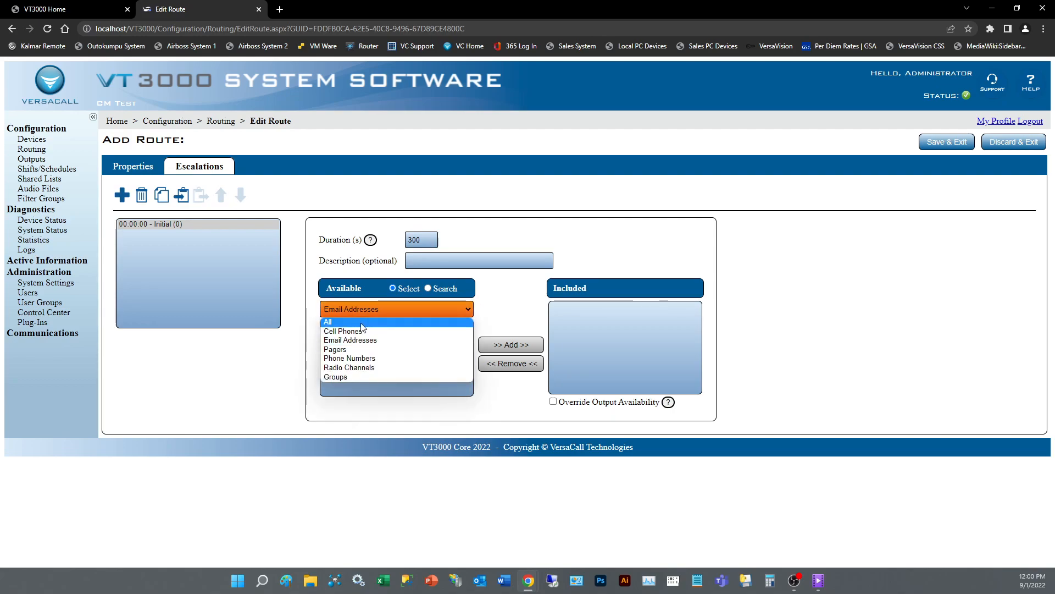
click(388, 323)
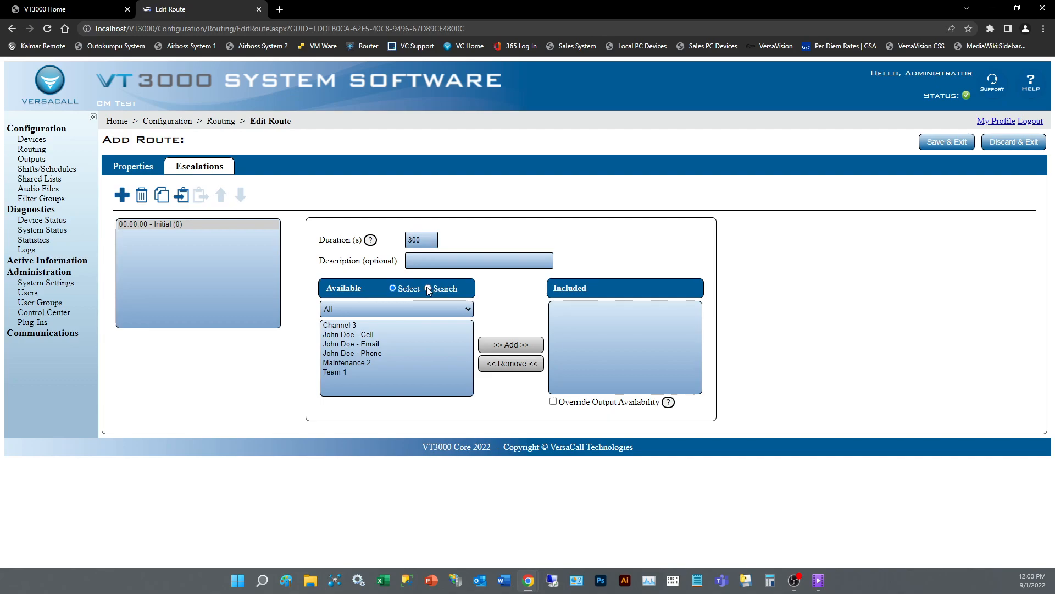
Search the Available outputs by the contact's name and select their email output.
click(428, 289)
click(392, 309)
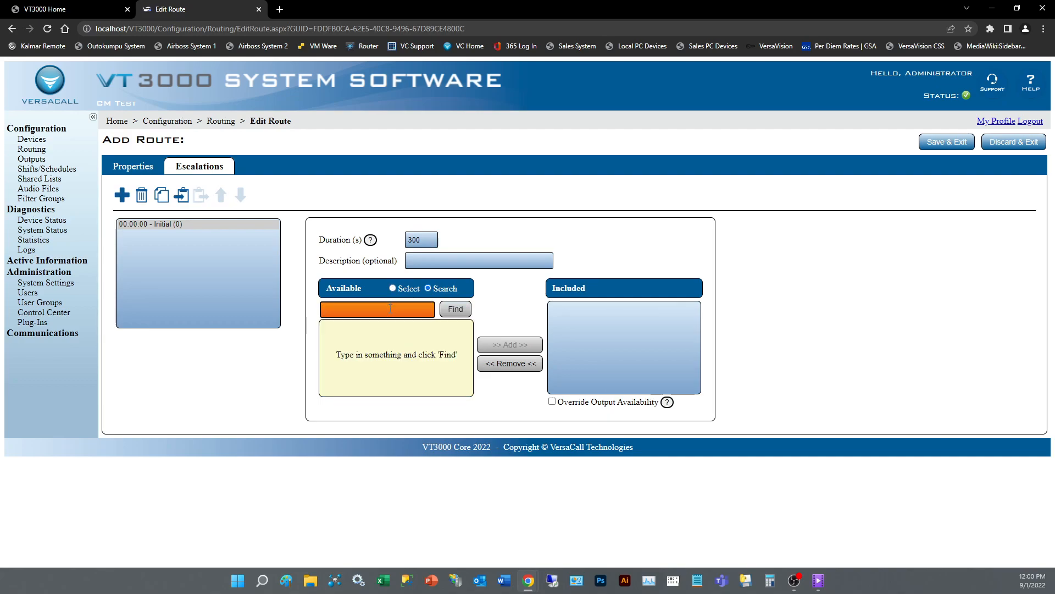
text(John Doe)
click(455, 309)
drag(370, 326, 368, 348)
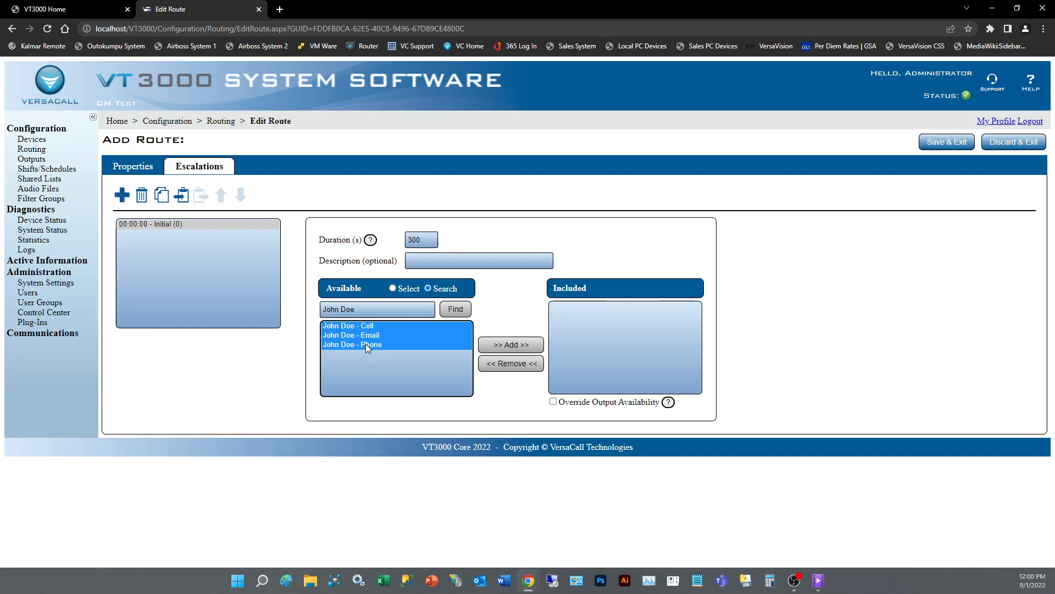
click(357, 336)
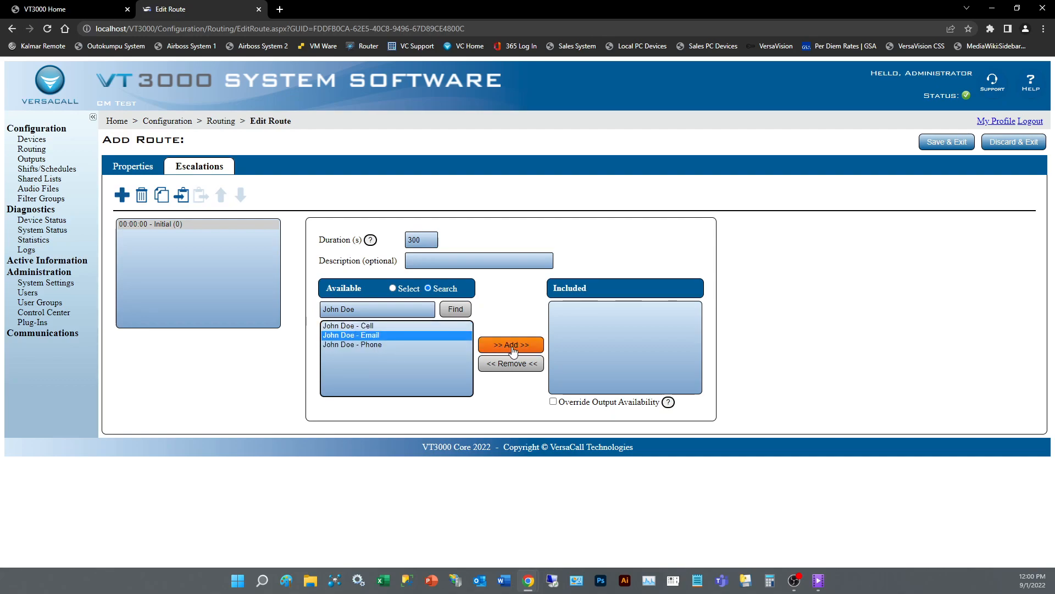
Include Channel 3 and the contact's Cell output in the Initial escalation.
click(393, 289)
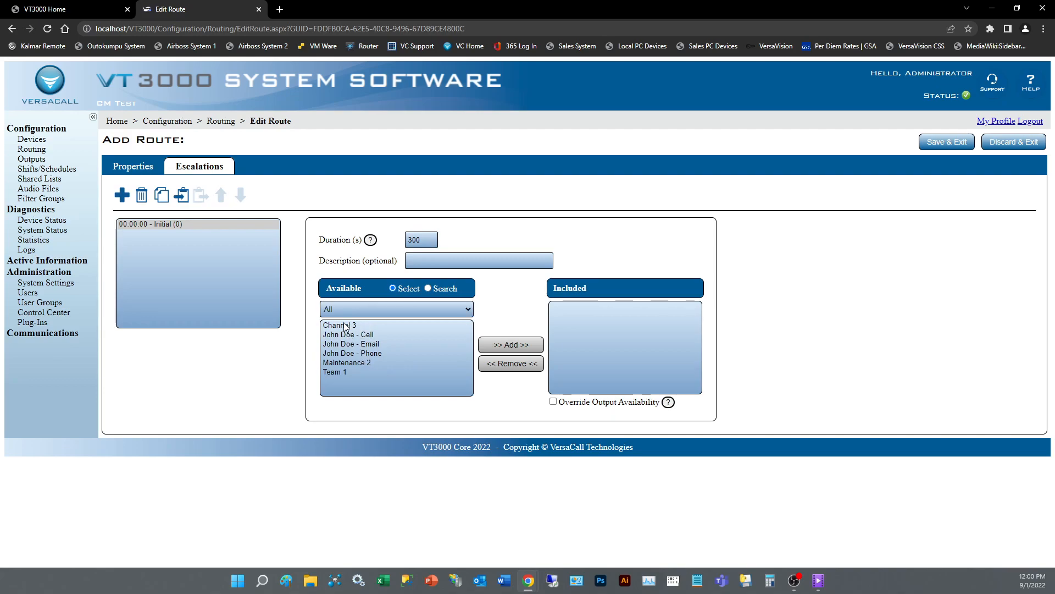
drag(346, 327, 347, 335)
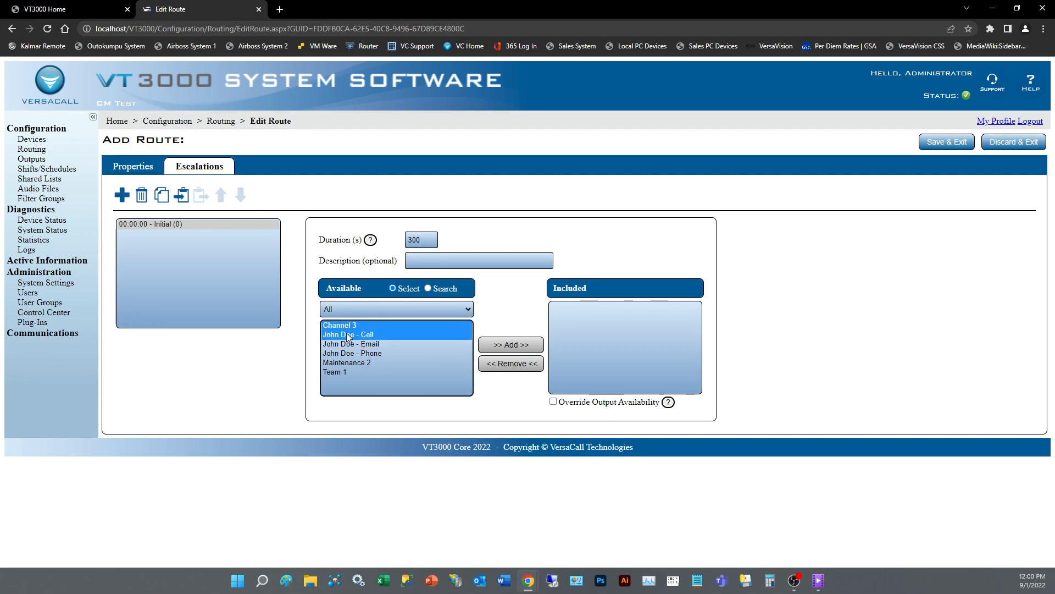
click(505, 346)
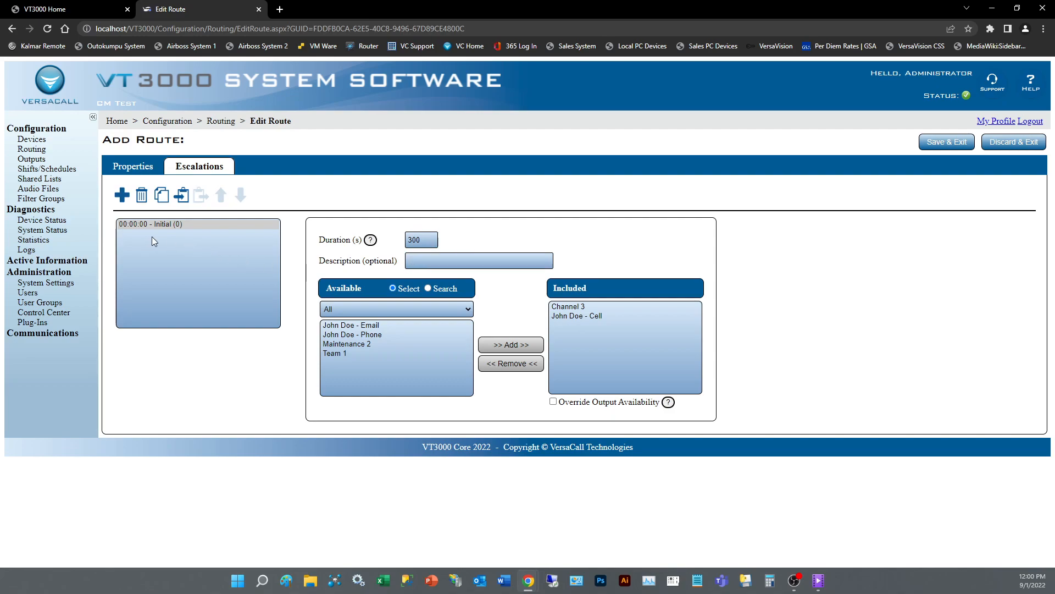
Add a First escalation, glancing back at the Initial escalation's outputs.
click(122, 195)
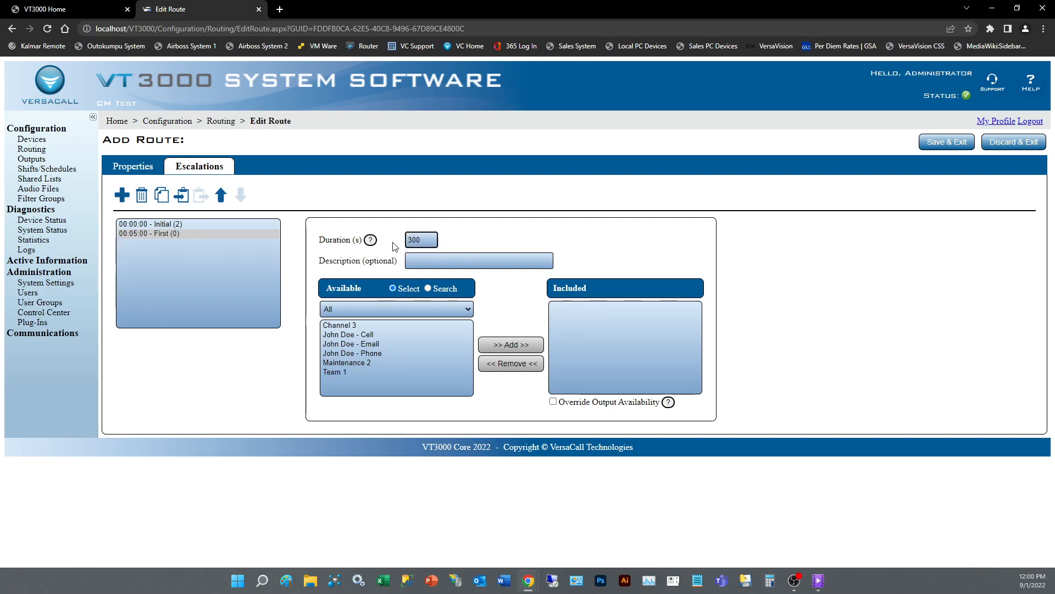
click(138, 225)
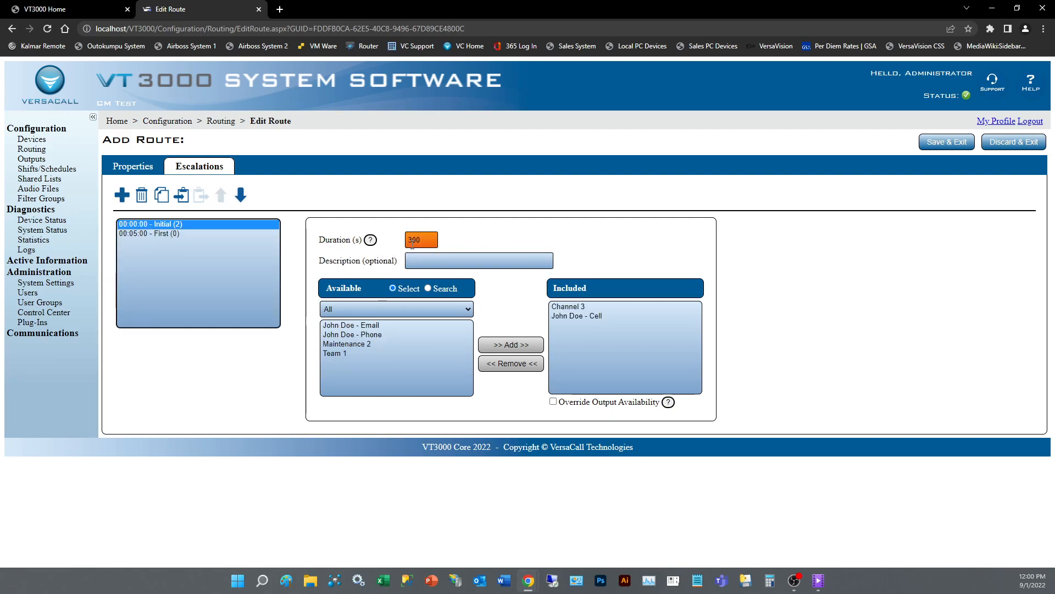
click(158, 233)
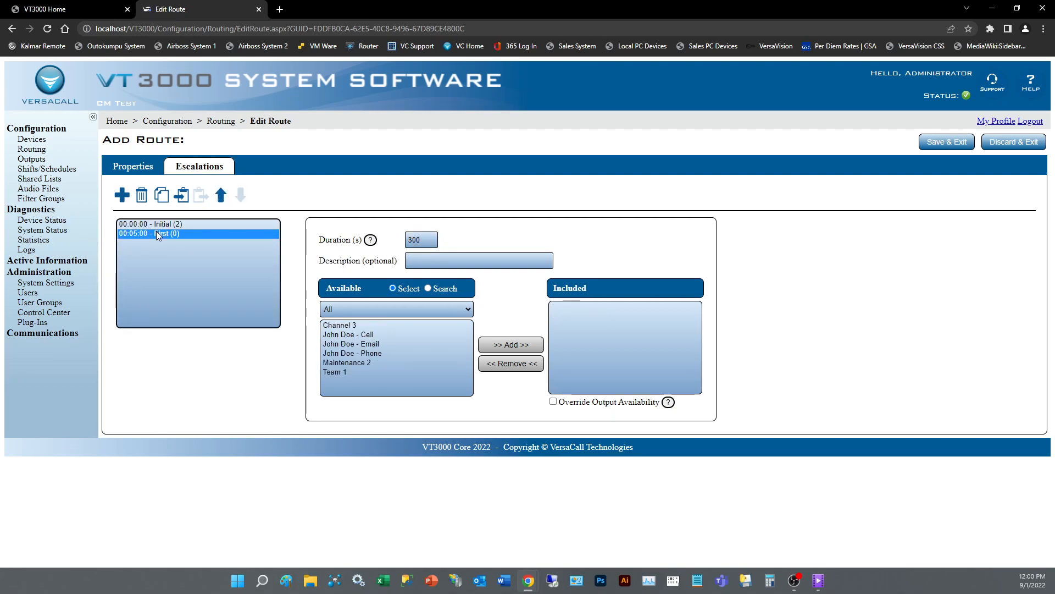
Give First a 600-second duration with Phone and Maintenance 2 outputs, then add a Second escalation.
click(410, 239)
text(6)
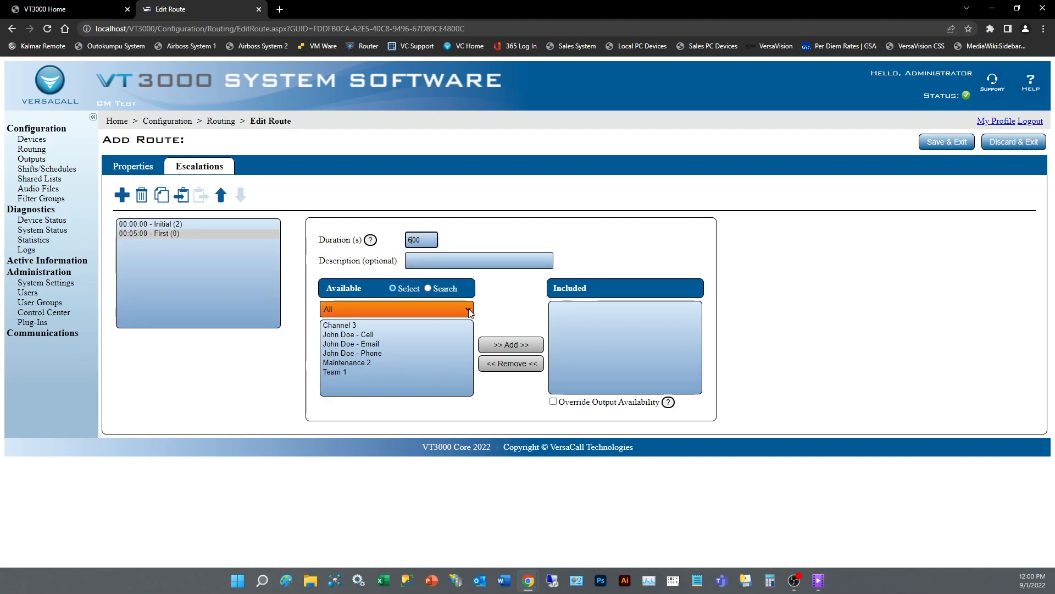
drag(341, 327, 361, 366)
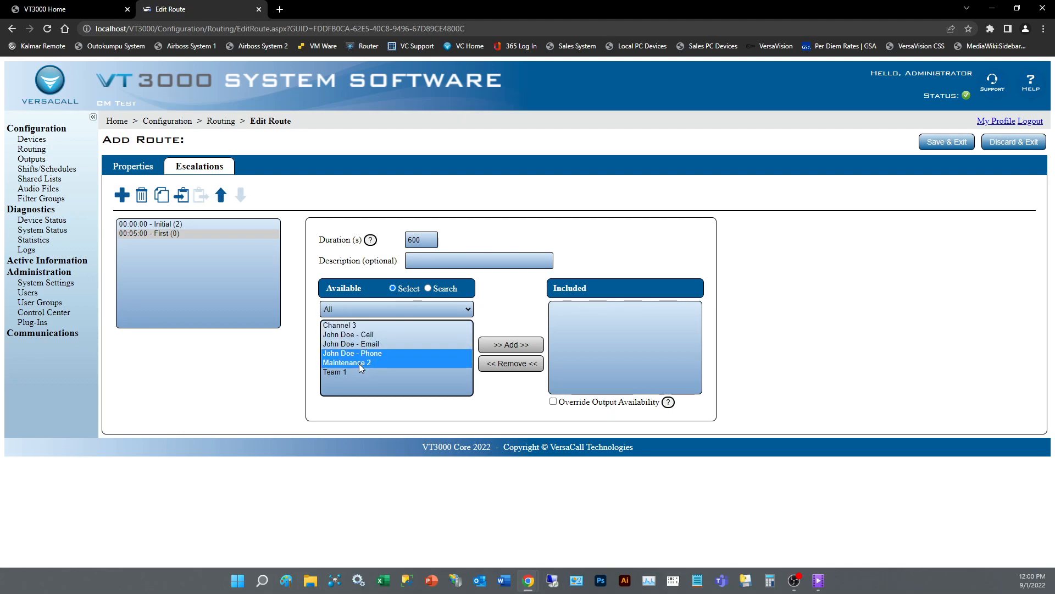
click(487, 349)
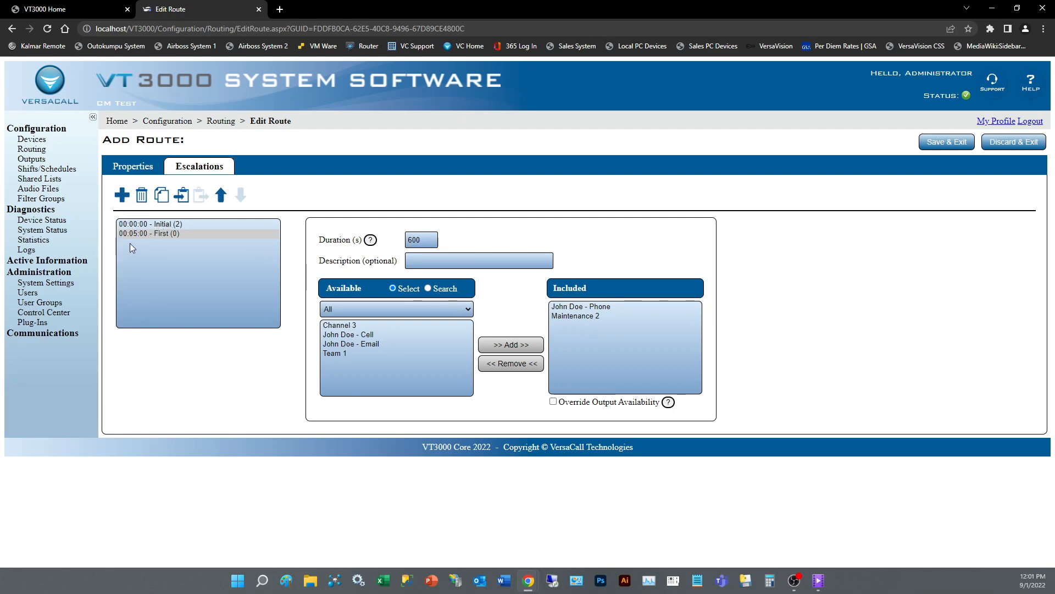
click(123, 196)
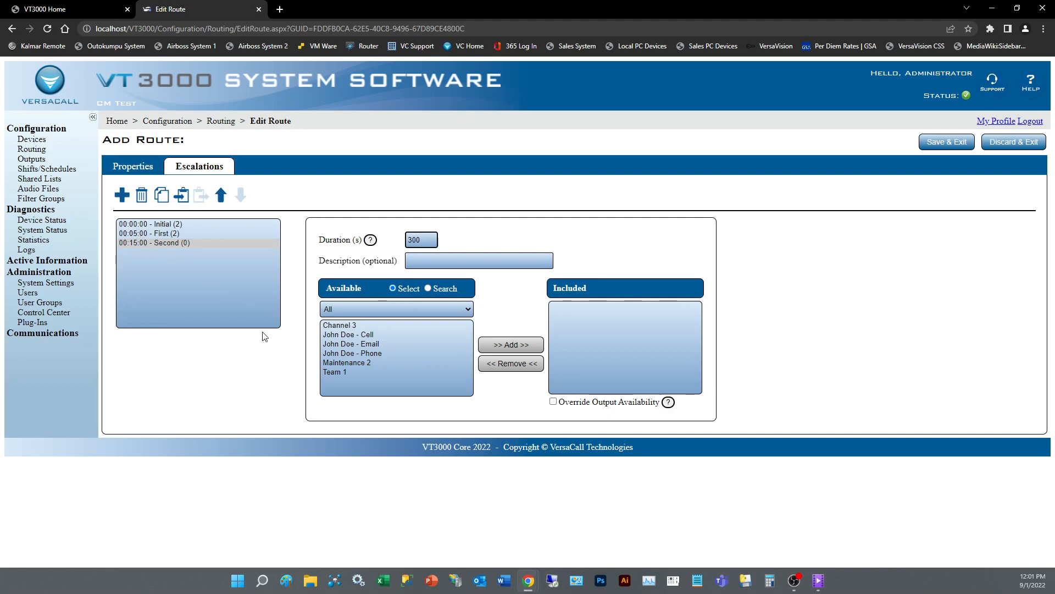
Include the contact's Cell, Email and Phone outputs plus Maintenance 2 and Team 1 in Second.
click(351, 334)
drag(351, 334, 344, 372)
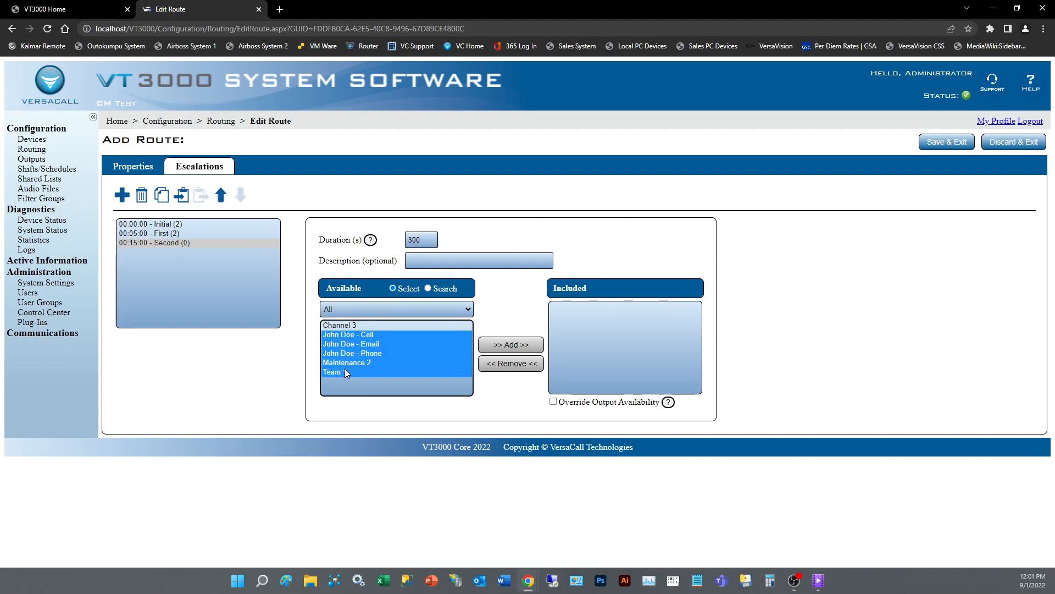
click(511, 344)
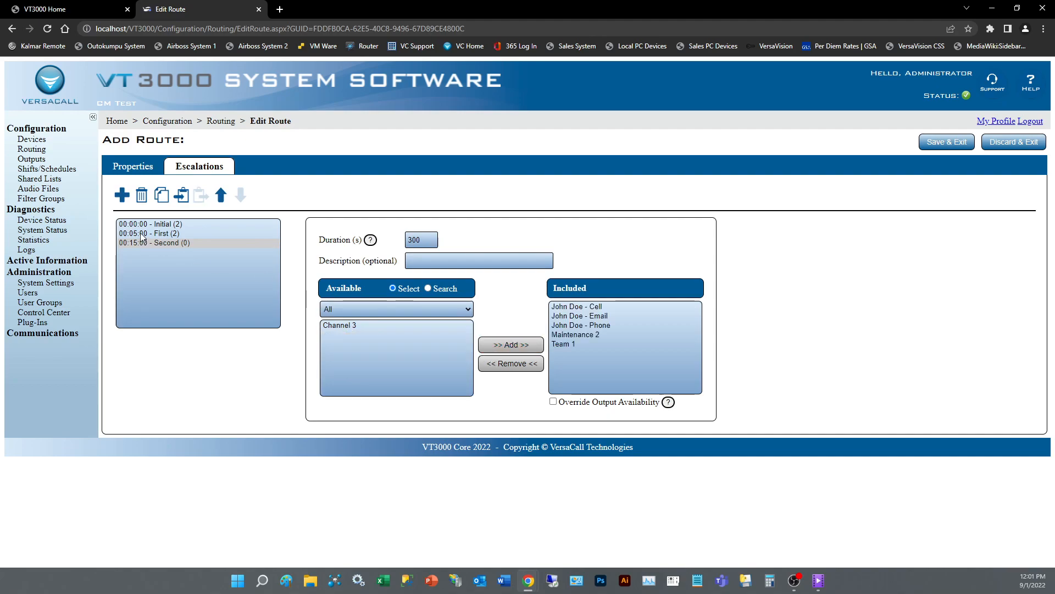
click(165, 233)
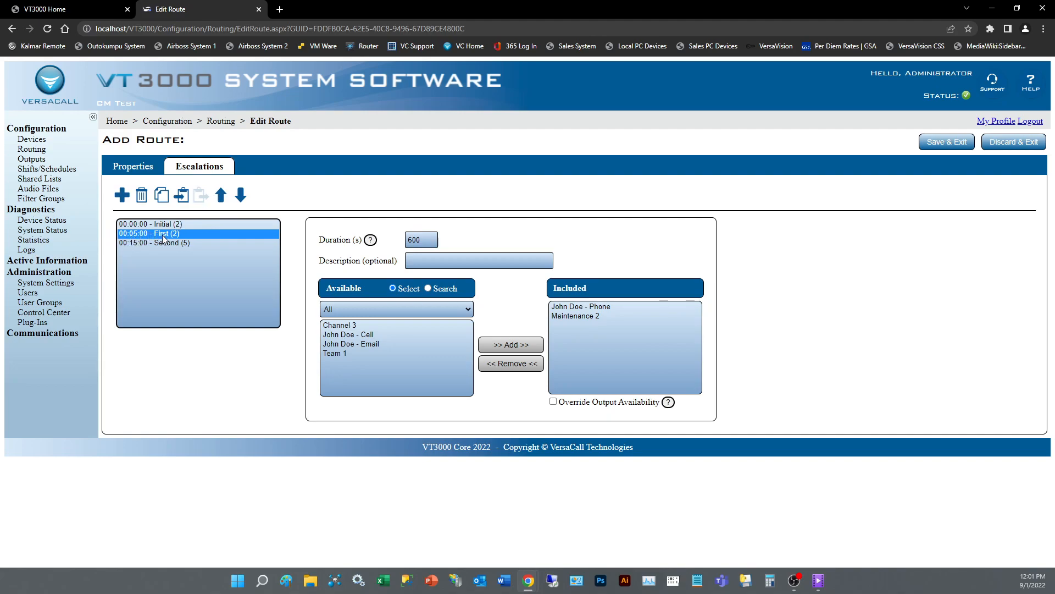
Move the First escalation above Initial, then review each escalation's duration and outputs.
click(220, 197)
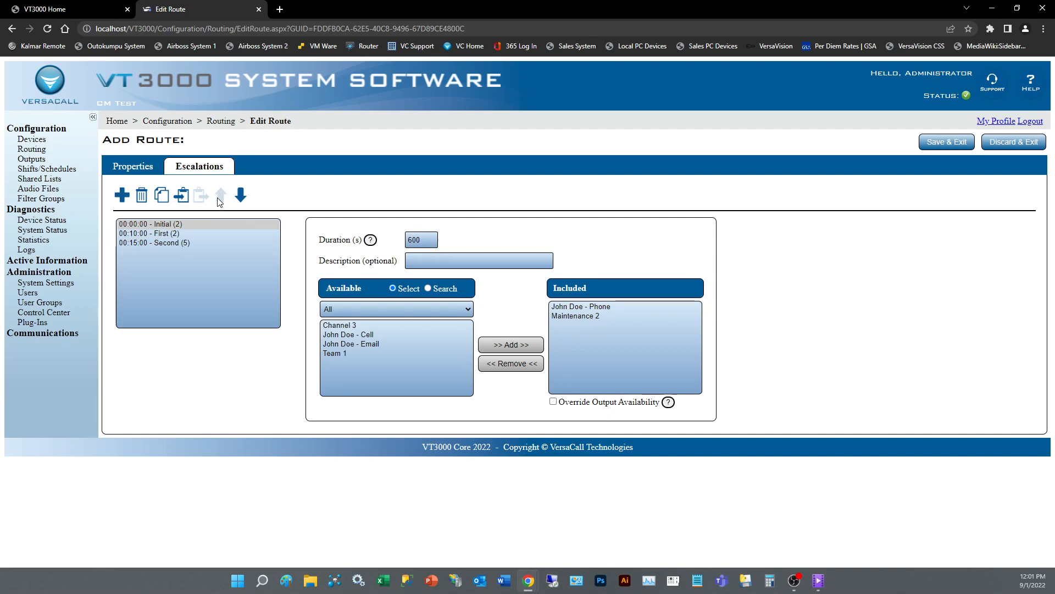
click(161, 235)
click(166, 226)
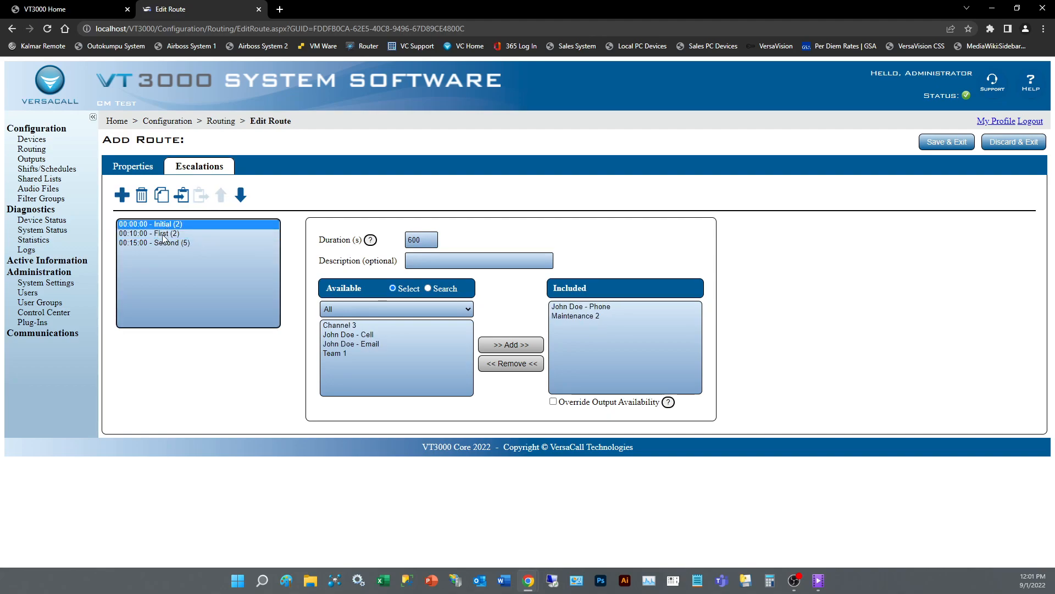
click(164, 235)
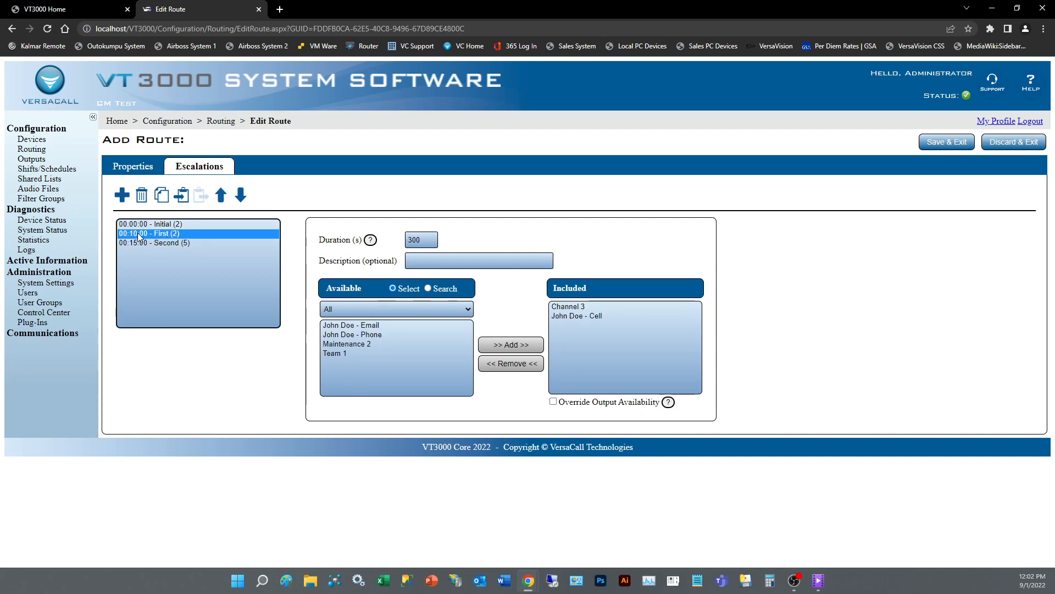
click(156, 225)
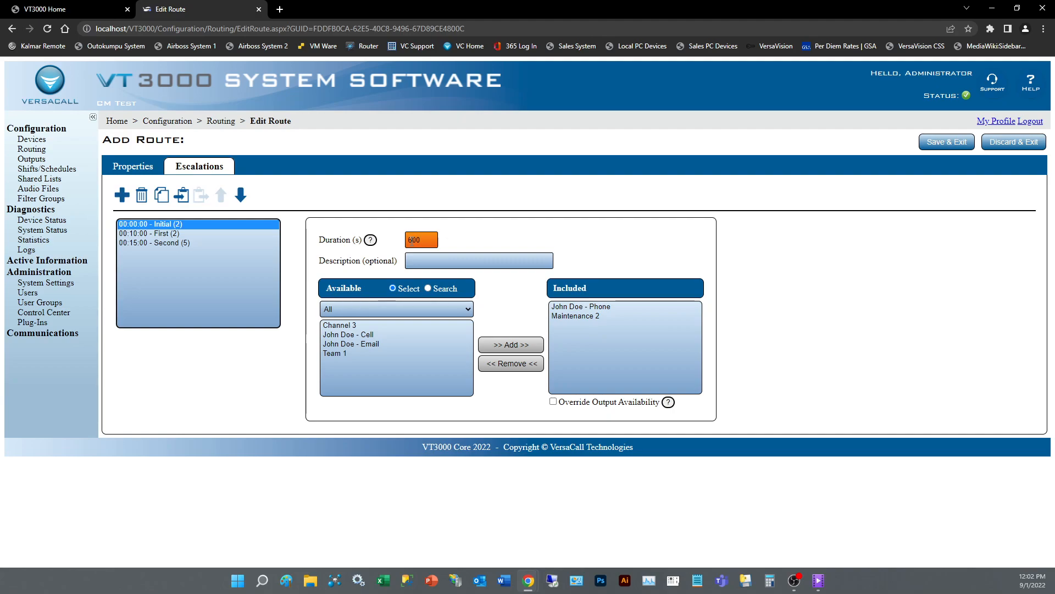
click(164, 235)
click(164, 242)
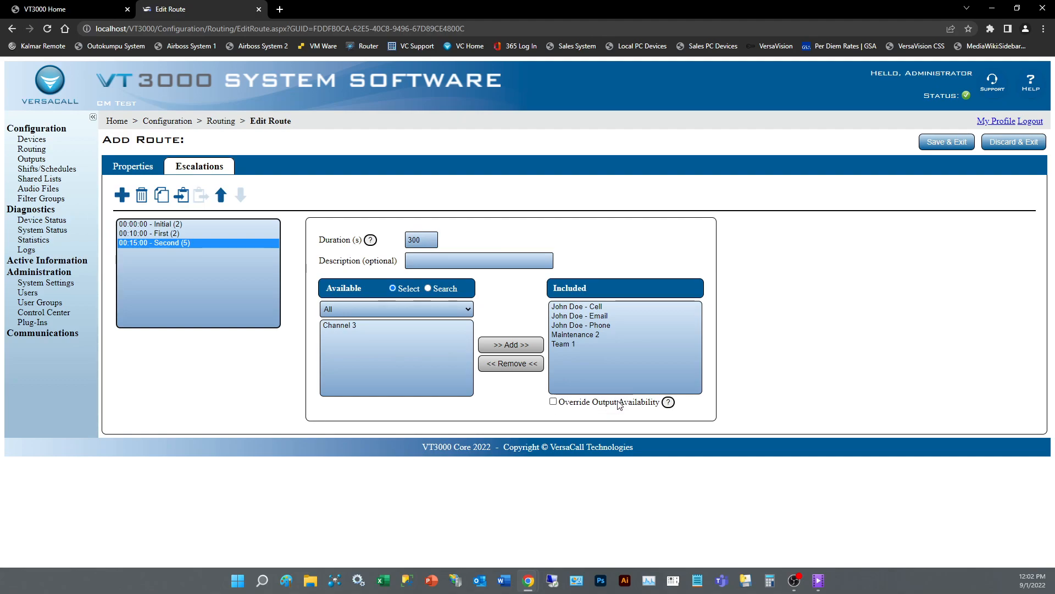
Toggle Override Output Availability on and back off, then Save & Exit Test Route.
click(554, 402)
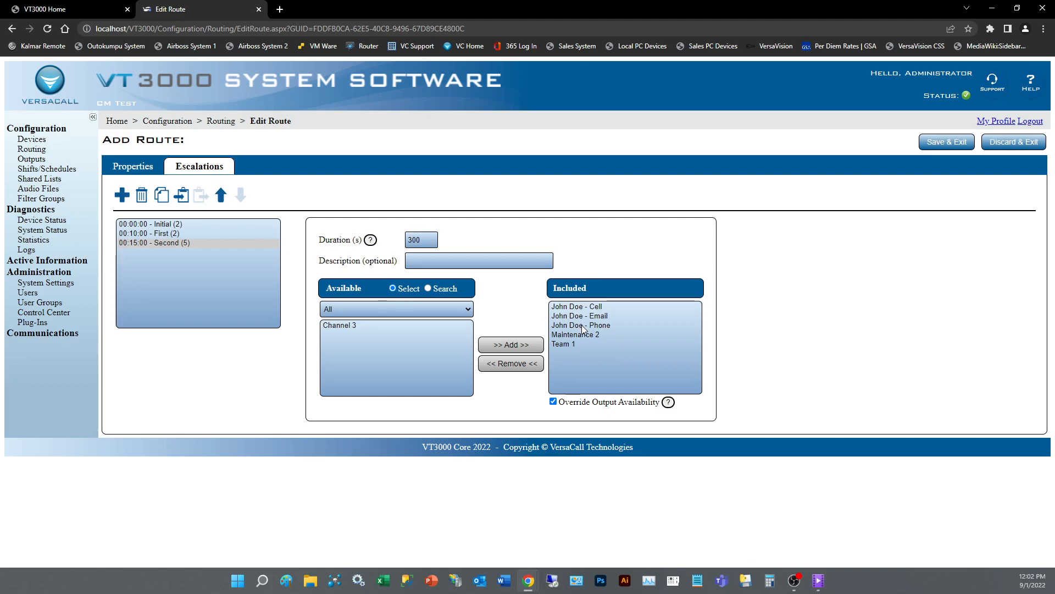
click(553, 402)
click(413, 264)
click(949, 146)
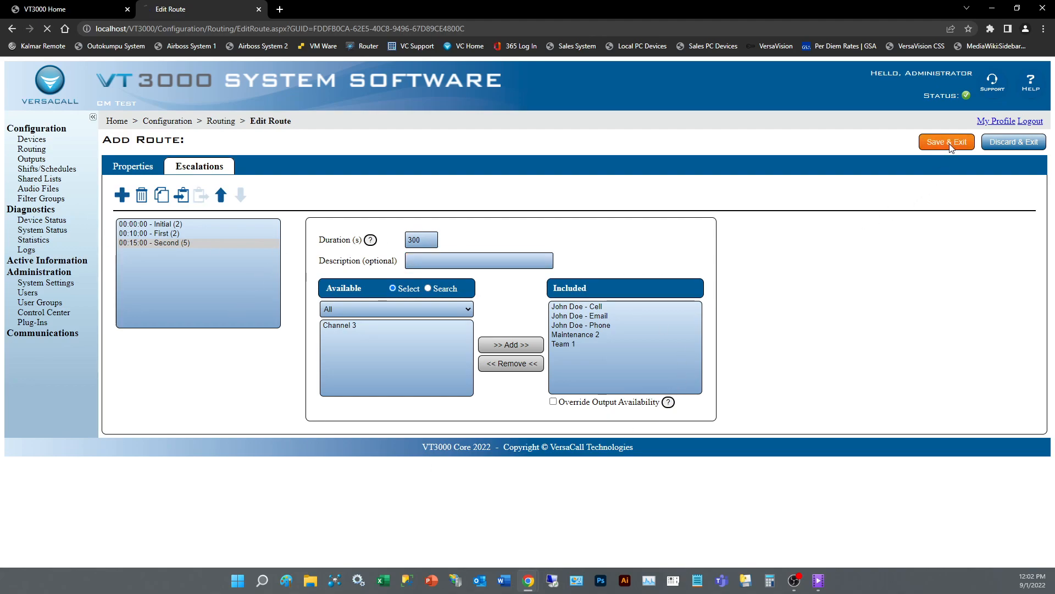